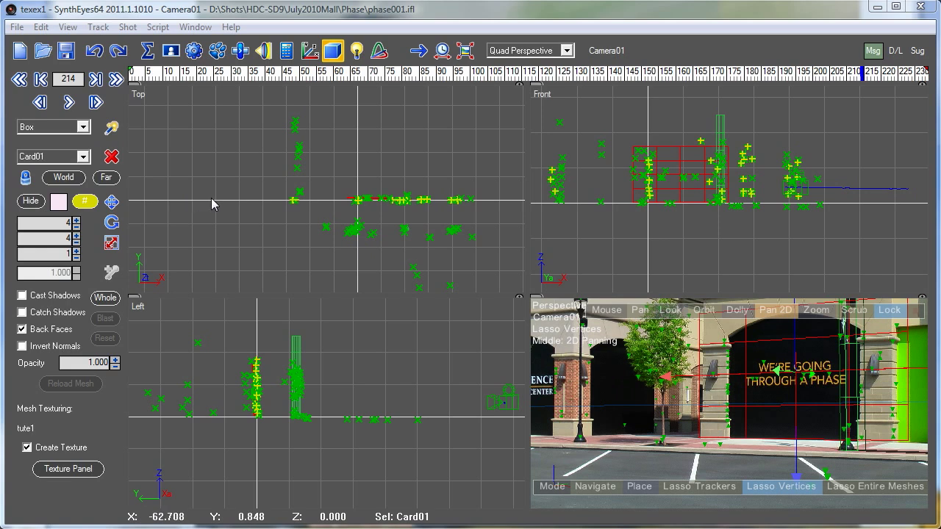
Step: Create a box about 34 by 37 units in the Top view against the corner tracker points and set its height to 21.966
{"action": "left_click_drag", "start_coordinate": [211, 204], "coordinate": [283, 152]}
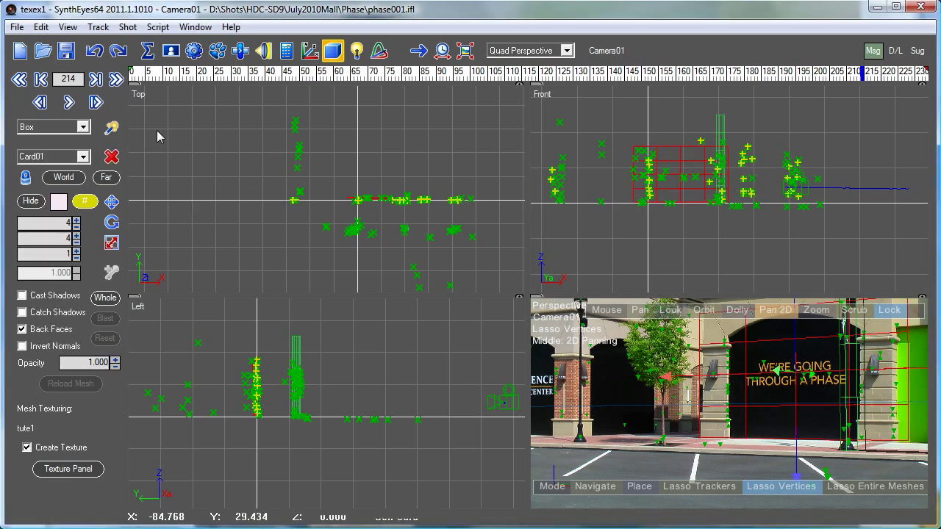
{"action": "left_click", "coordinate": [111, 127]}
{"action": "left_click", "coordinate": [213, 203]}
{"action": "left_click_drag", "start_coordinate": [213, 203], "coordinate": [296, 86]}
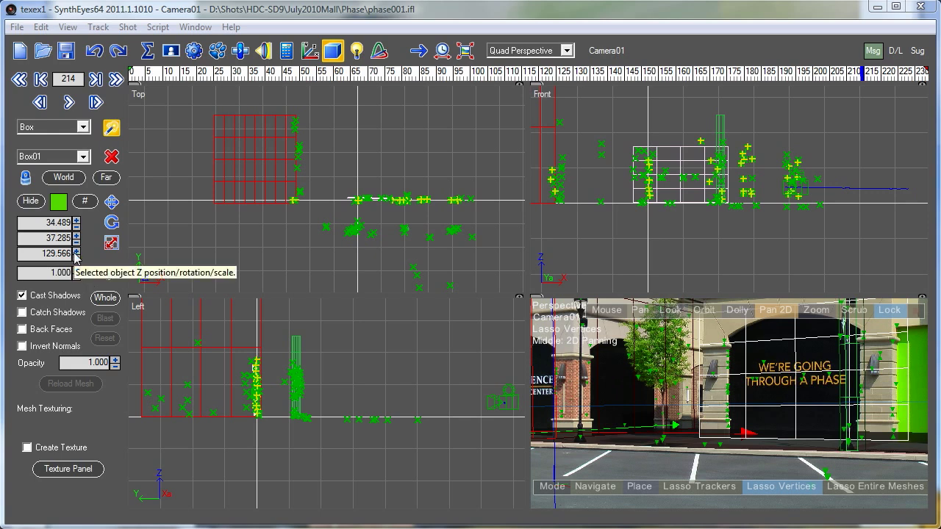
{"action": "left_click_drag", "start_coordinate": [78, 267], "coordinate": [58, 378]}
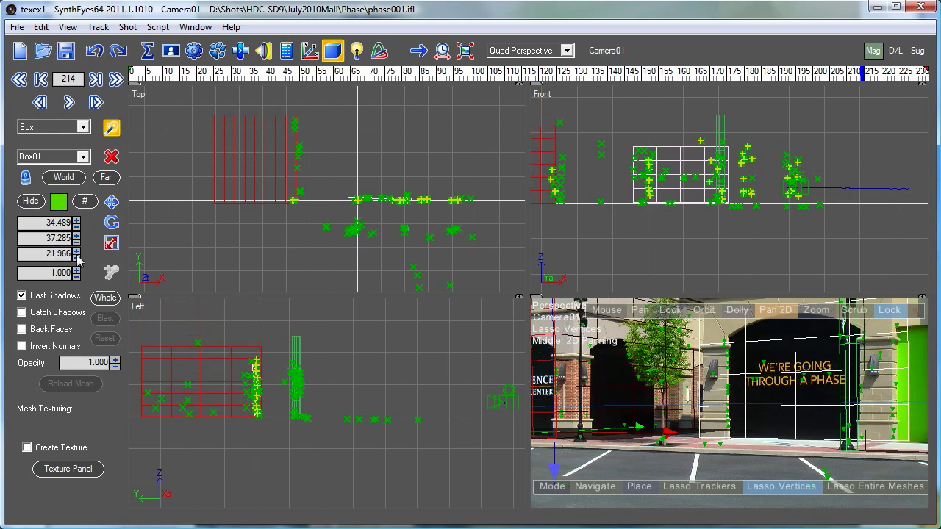
Step: Switch to the Perspective view, shift the box along X to match the building corner, and check its fit up to frame 233
{"action": "left_click", "coordinate": [509, 53]}
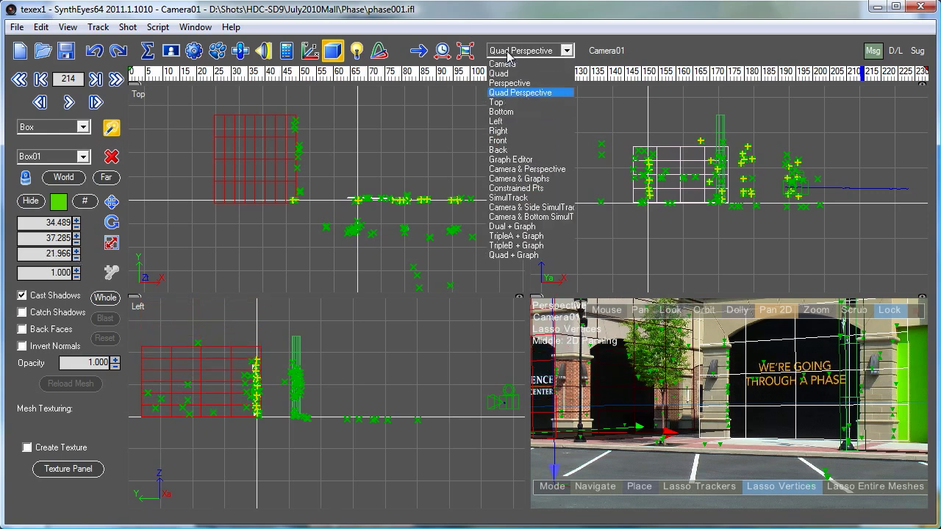
{"action": "left_click", "coordinate": [508, 80]}
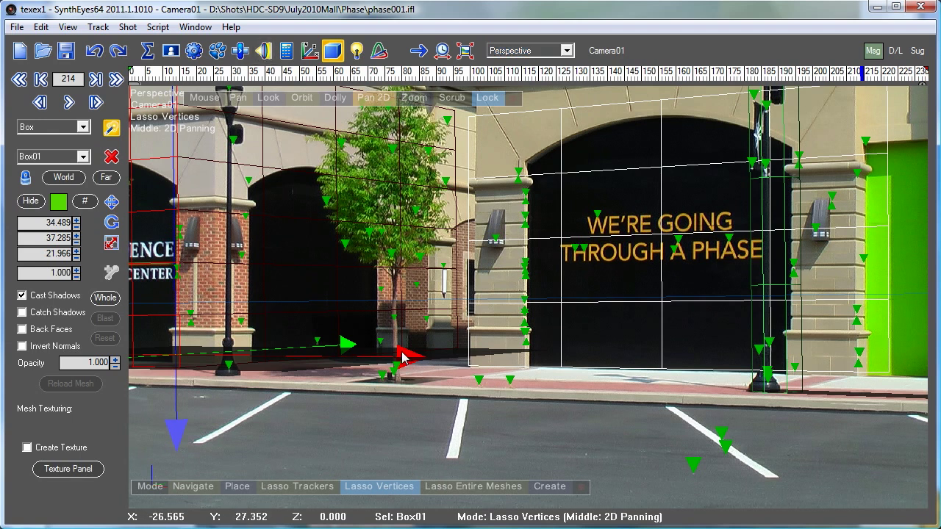
{"action": "left_click_drag", "start_coordinate": [402, 352], "coordinate": [435, 361]}
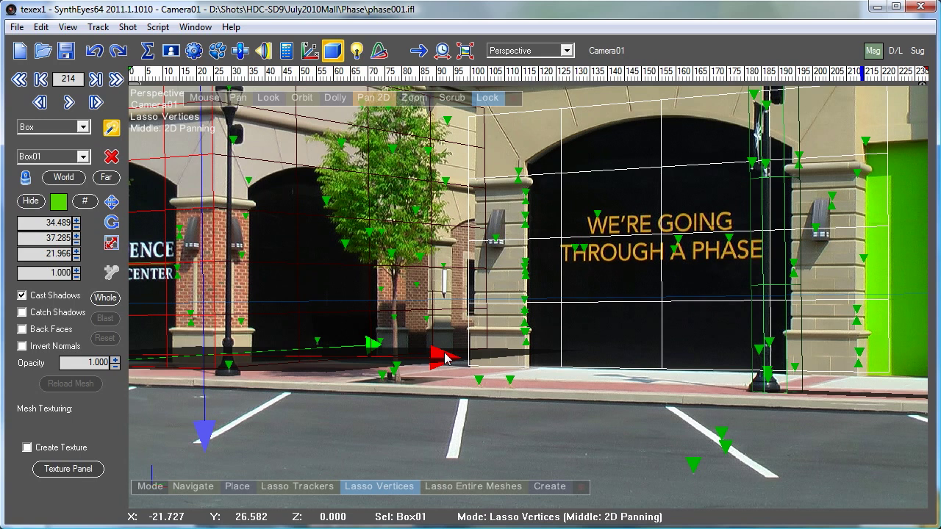
{"action": "left_click_drag", "start_coordinate": [445, 353], "coordinate": [443, 353]}
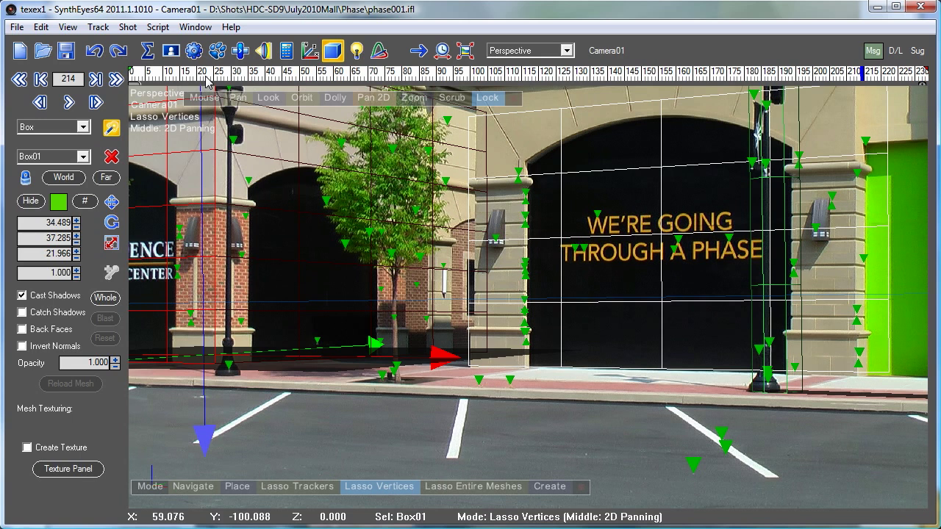
{"action": "left_click_drag", "start_coordinate": [207, 81], "coordinate": [910, 73]}
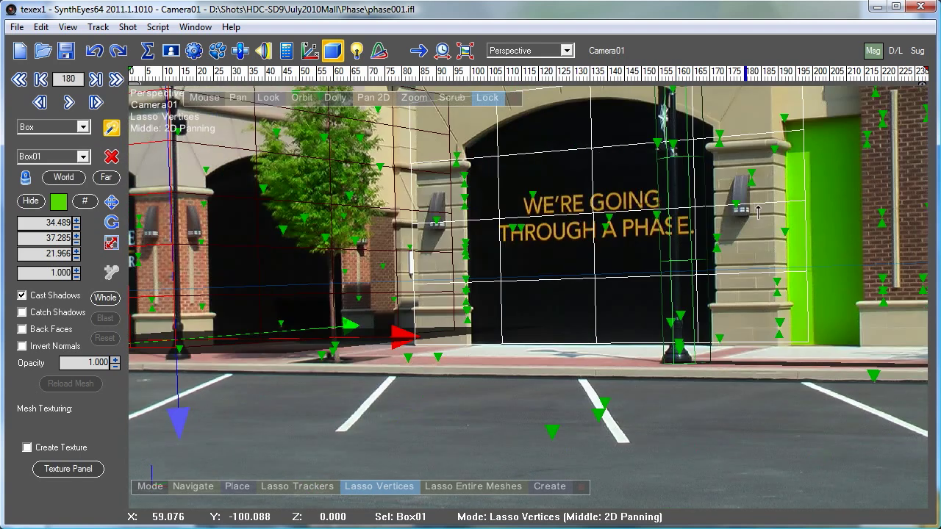
{"action": "left_click_drag", "start_coordinate": [758, 212], "coordinate": [927, 211]}
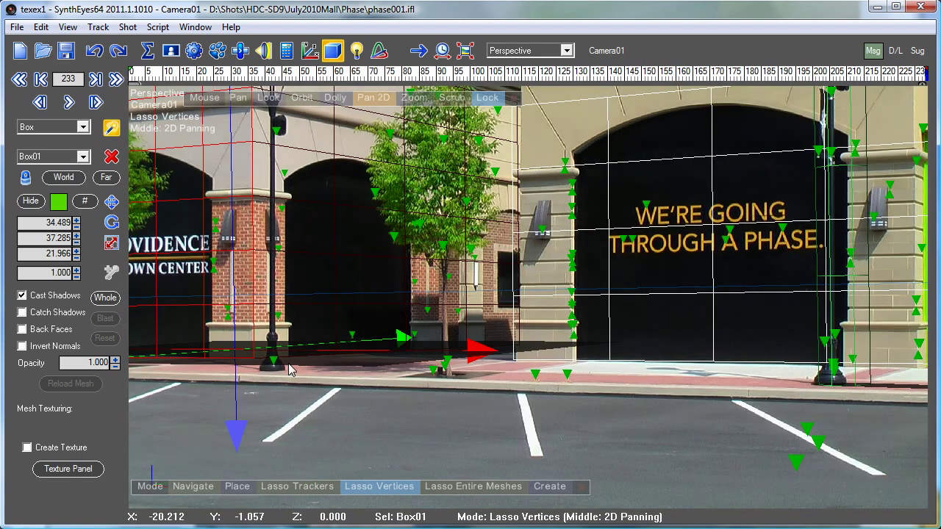
Step: Enable texture creation for the box and set its output to the PNG file tuteBox.png, replacing the existing file
{"action": "left_click", "coordinate": [208, 33]}
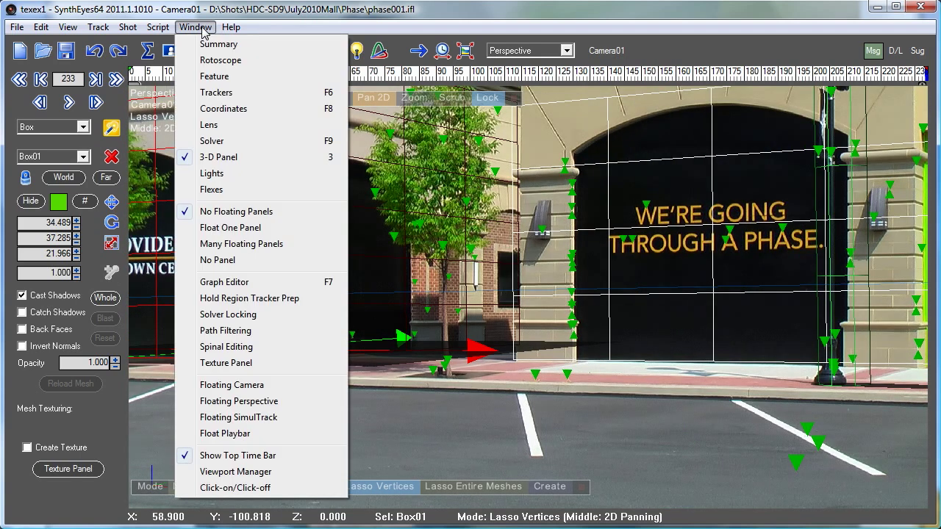
{"action": "left_click", "coordinate": [229, 364]}
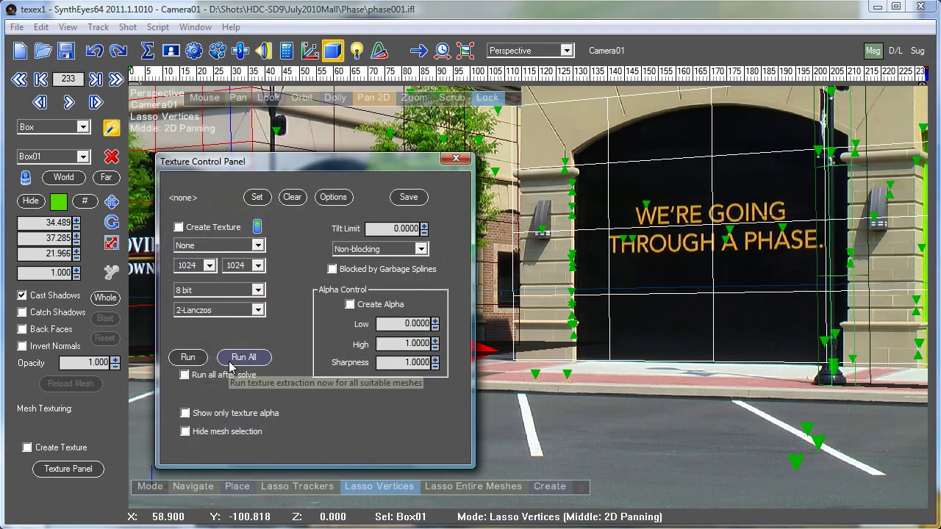
{"action": "left_click", "coordinate": [213, 228]}
{"action": "left_click", "coordinate": [257, 198]}
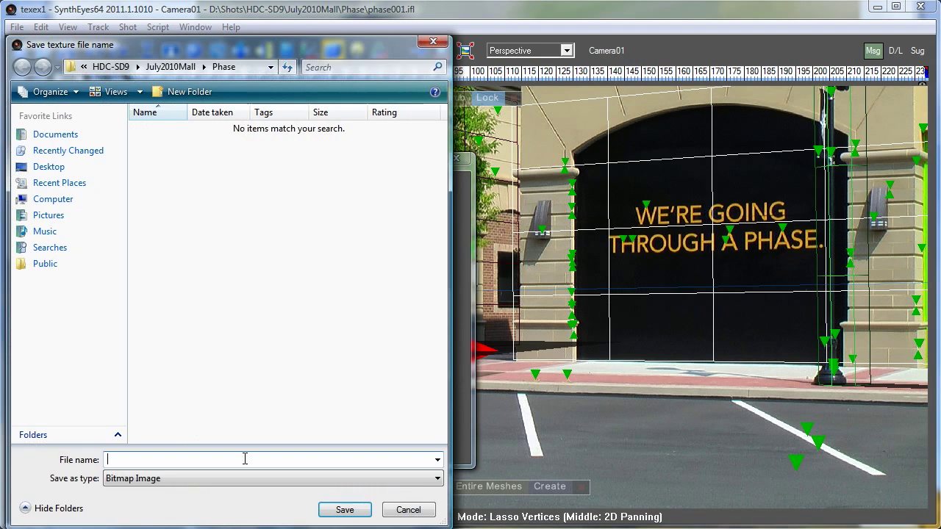
{"action": "left_click", "coordinate": [197, 482]}
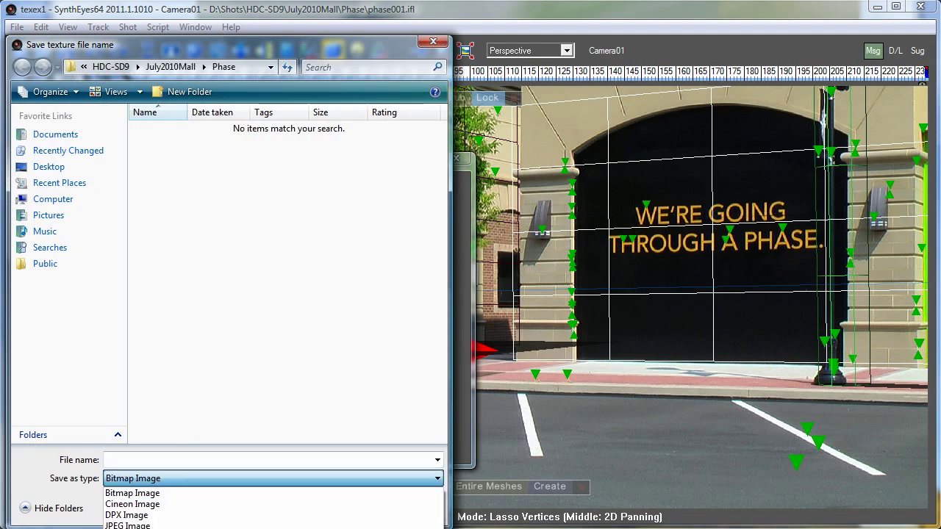
{"action": "left_click", "coordinate": [133, 528]}
{"action": "left_click", "coordinate": [324, 288]}
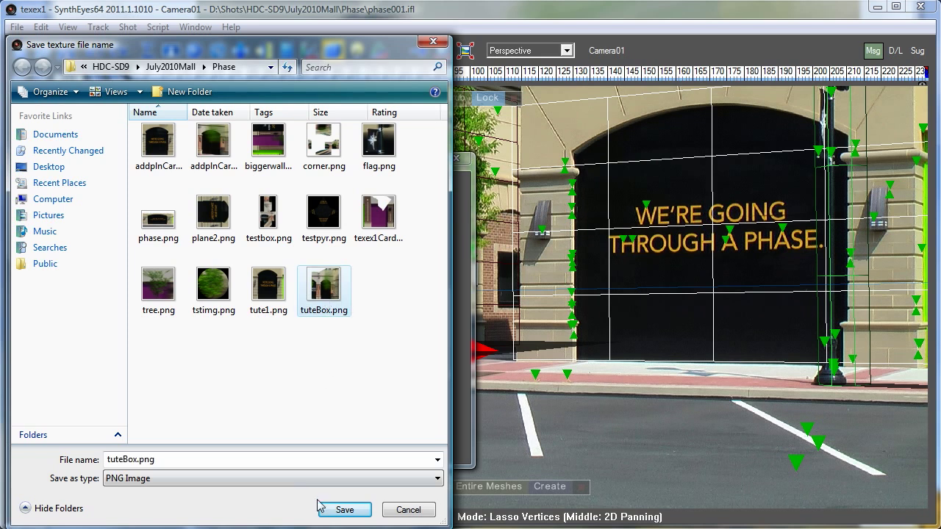
{"action": "left_click", "coordinate": [343, 510]}
{"action": "left_click", "coordinate": [523, 385]}
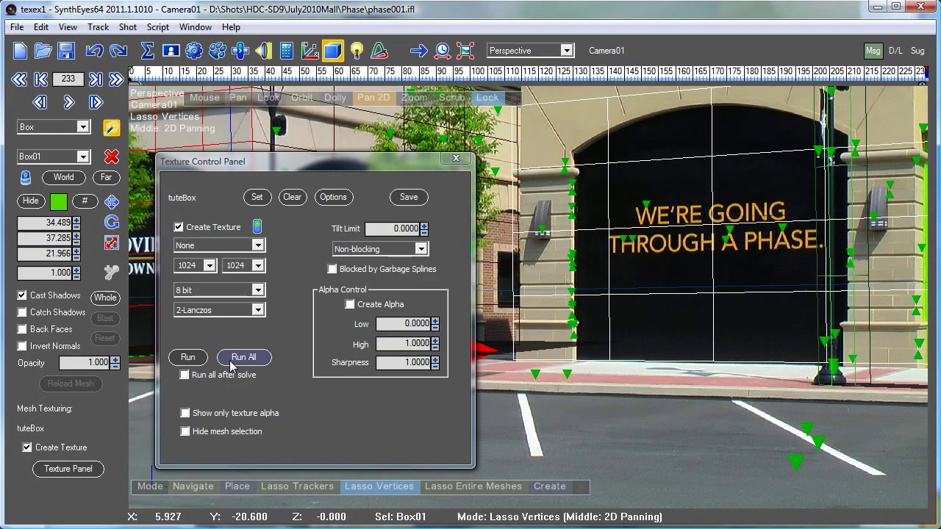
Step: Run the texture extraction for the box, view the extracted image, and close the texture controls
{"action": "left_click", "coordinate": [188, 358]}
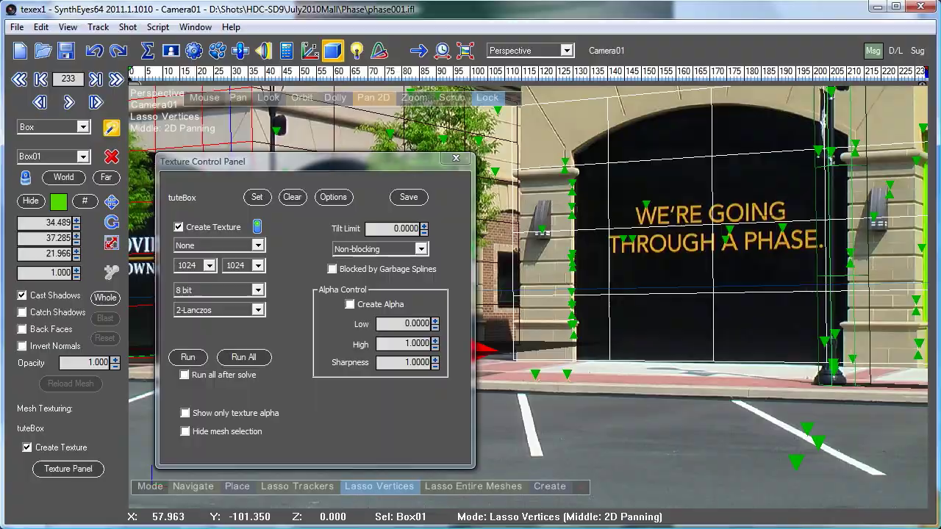
{"action": "key", "text": "alt+Tab"}
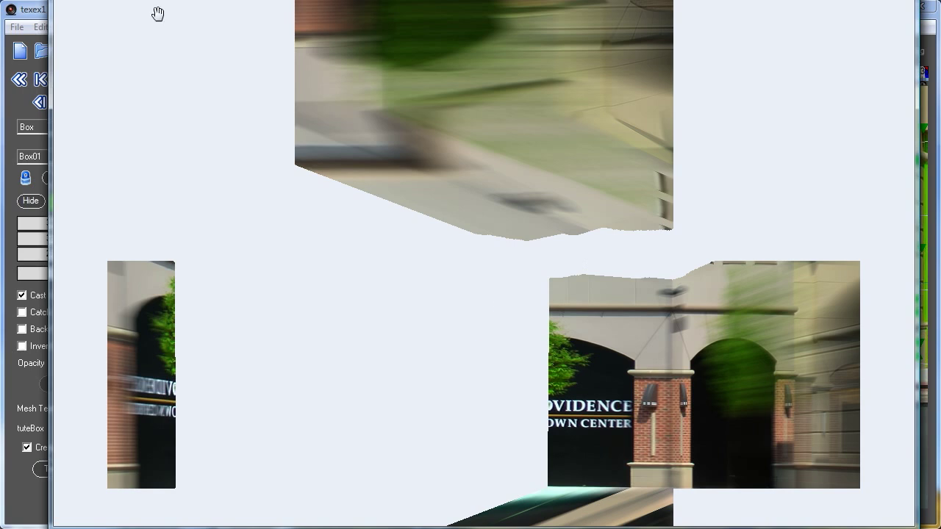
{"action": "left_click", "coordinate": [37, 13]}
{"action": "left_click", "coordinate": [456, 157]}
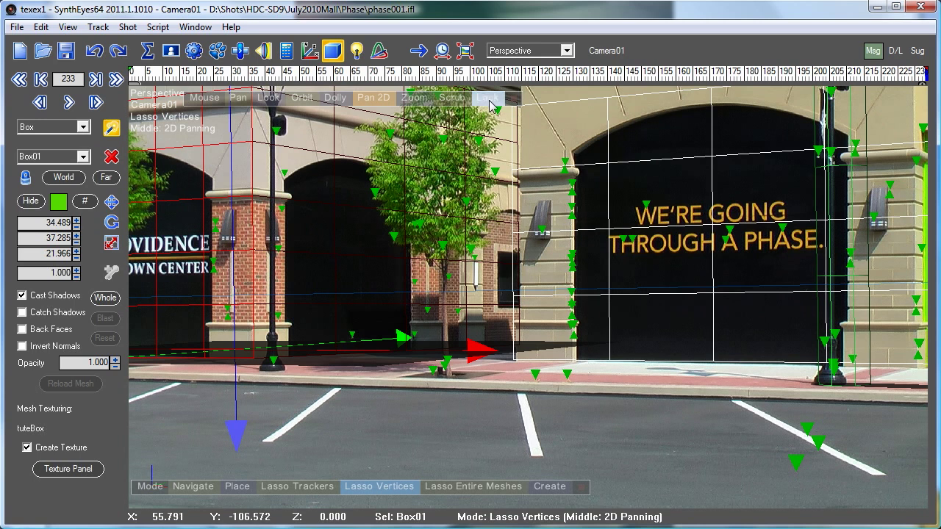
Step: Unlock the perspective view from the camera and frame the whole box from an elevated angle
{"action": "left_click", "coordinate": [488, 97]}
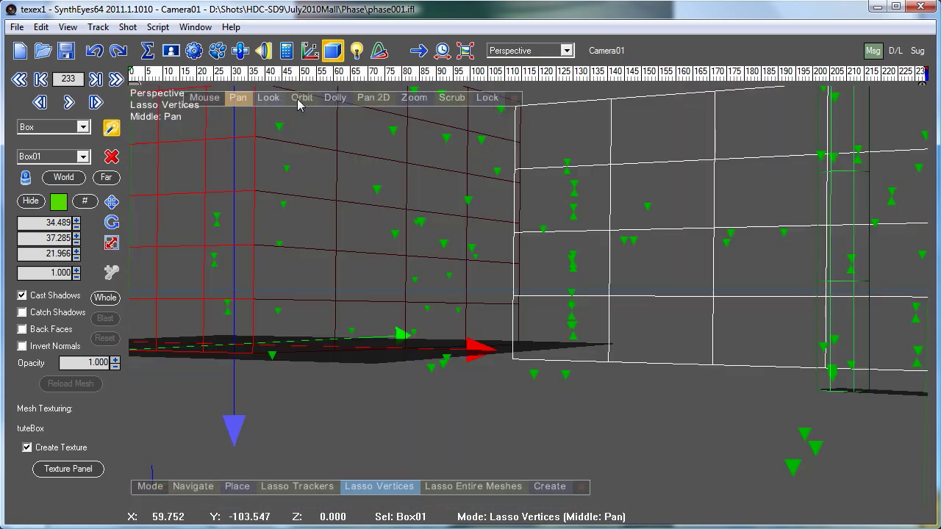
{"action": "left_click", "coordinate": [336, 97]}
{"action": "mouse_move", "coordinate": [340, 124]}
{"action": "left_mouse_down"}
{"action": "mouse_move", "coordinate": [340, 191]}
{"action": "mouse_move", "coordinate": [340, 143]}
{"action": "left_mouse_up"}
{"action": "left_click", "coordinate": [380, 486]}
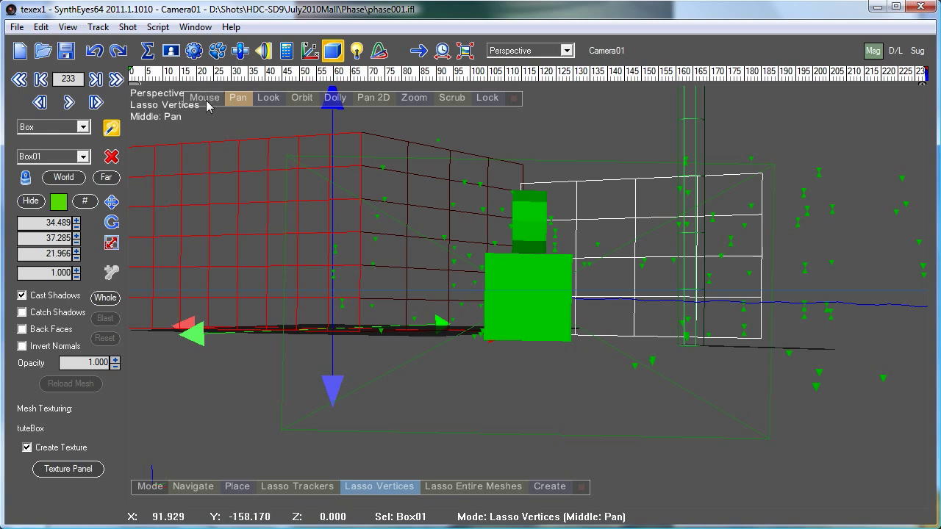
{"action": "left_click", "coordinate": [238, 97]}
{"action": "mouse_move", "coordinate": [334, 176]}
{"action": "left_mouse_down"}
{"action": "mouse_move", "coordinate": [426, 255]}
{"action": "mouse_move", "coordinate": [472, 273]}
{"action": "left_mouse_up"}
{"action": "left_click", "coordinate": [238, 97]}
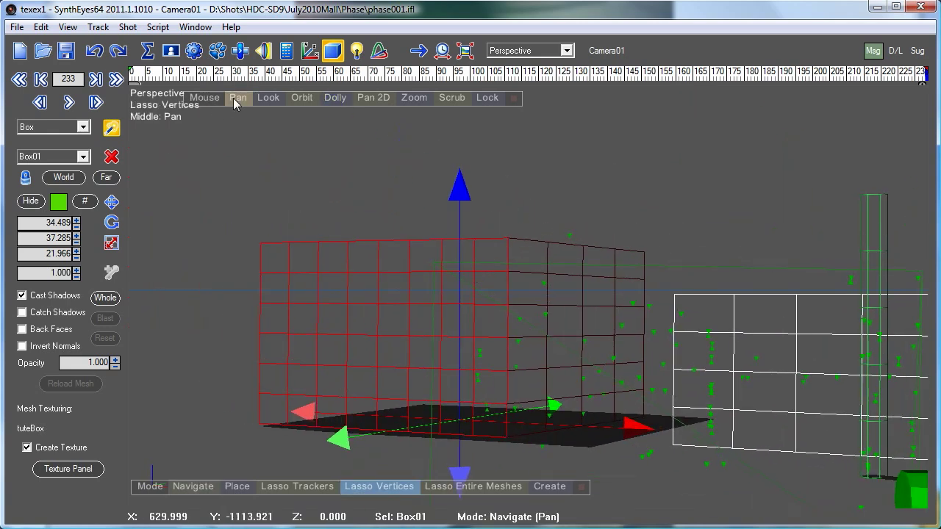
{"action": "left_click", "coordinate": [301, 97]}
{"action": "mouse_move", "coordinate": [298, 144]}
{"action": "left_mouse_down"}
{"action": "mouse_move", "coordinate": [296, 184]}
{"action": "mouse_move", "coordinate": [353, 228]}
{"action": "mouse_move", "coordinate": [374, 227]}
{"action": "left_mouse_up"}
{"action": "left_click", "coordinate": [302, 97]}
{"action": "left_click_drag", "start_coordinate": [251, 99], "coordinate": [504, 286]}
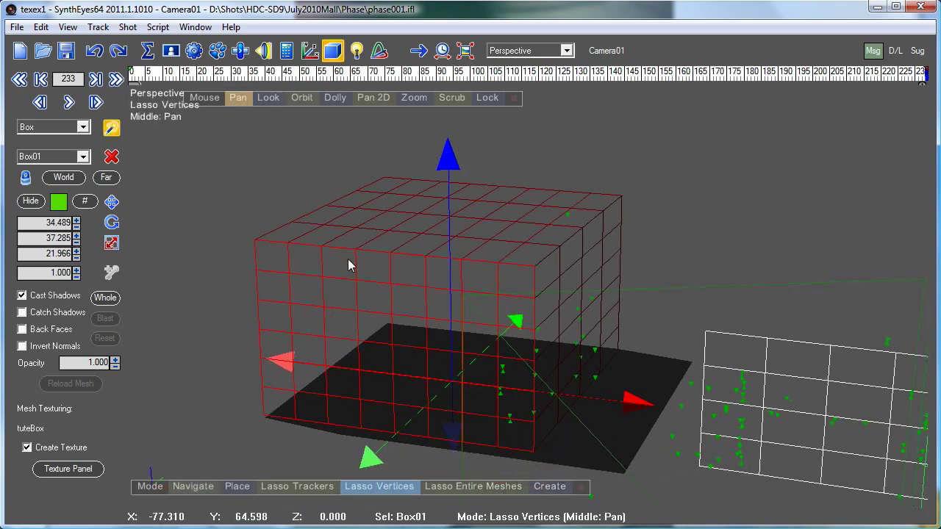
Step: Set the box as the edit mesh and display the Mesh toolbar clear of the box and the Mouse toolbar
{"action": "right_click", "coordinate": [224, 172]}
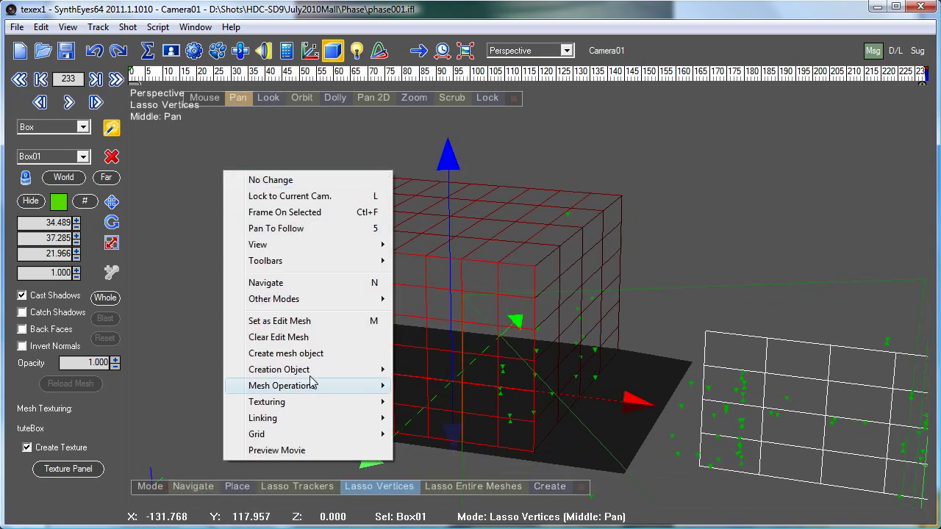
{"action": "left_click", "coordinate": [319, 325]}
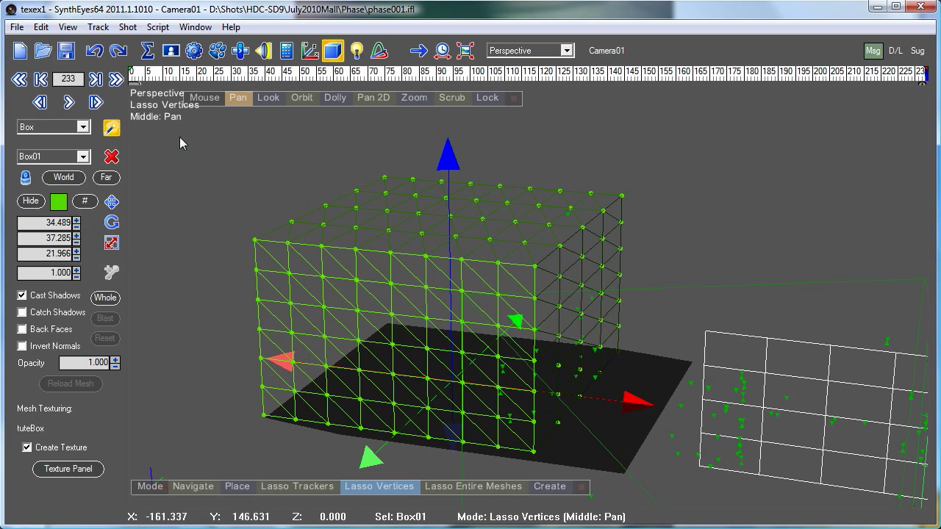
{"action": "right_click", "coordinate": [160, 168]}
{"action": "mouse_move", "coordinate": [242, 261]}
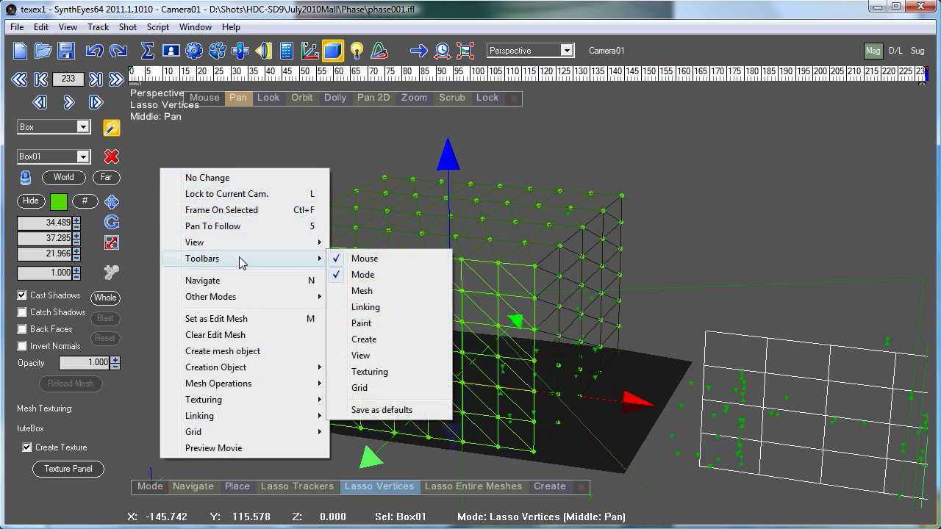
{"action": "left_click", "coordinate": [370, 291]}
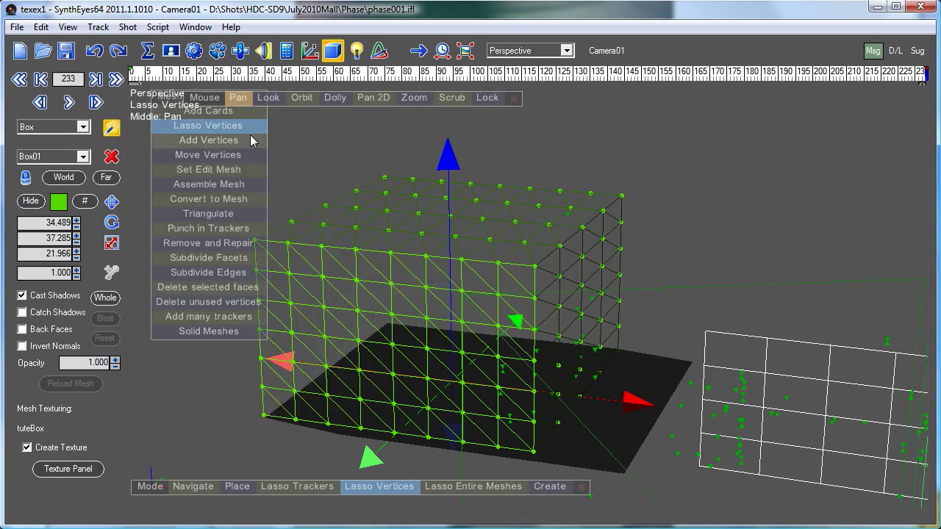
{"action": "left_click", "coordinate": [214, 97]}
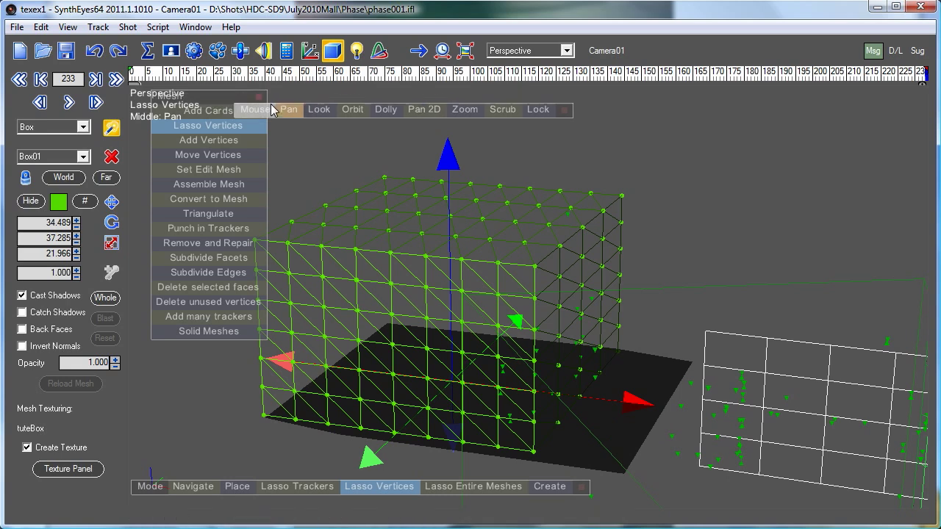
{"action": "left_click_drag", "start_coordinate": [211, 98], "coordinate": [707, 142]}
{"action": "left_click_drag", "start_coordinate": [324, 99], "coordinate": [222, 101]}
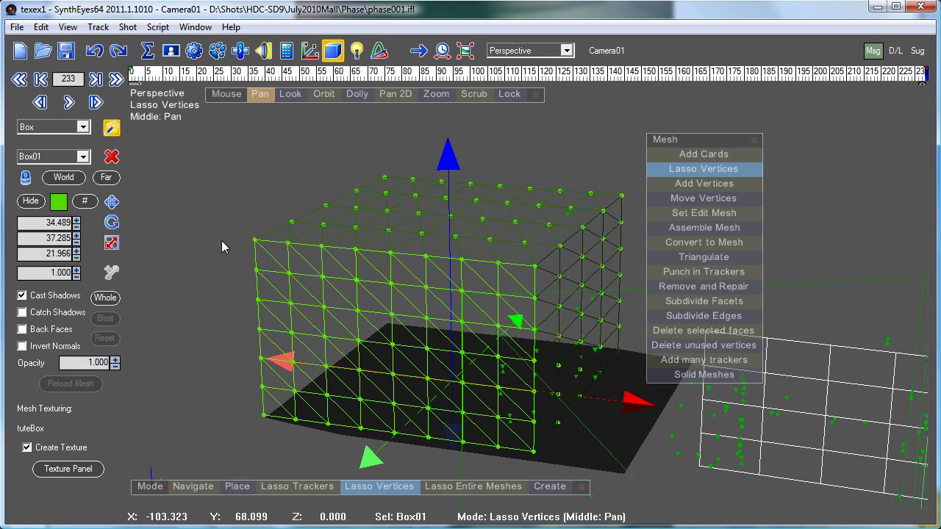
Step: Lasso and delete the box's top faces and the faces of the end wall on its negative X side
{"action": "mouse_move", "coordinate": [221, 240]}
{"action": "left_mouse_down"}
{"action": "mouse_move", "coordinate": [423, 253]}
{"action": "mouse_move", "coordinate": [353, 267]}
{"action": "mouse_move", "coordinate": [221, 242]}
{"action": "mouse_move", "coordinate": [483, 276]}
{"action": "mouse_move", "coordinate": [586, 236]}
{"action": "mouse_move", "coordinate": [632, 176]}
{"action": "mouse_move", "coordinate": [441, 151]}
{"action": "mouse_move", "coordinate": [222, 228]}
{"action": "mouse_move", "coordinate": [228, 242]}
{"action": "left_mouse_up"}
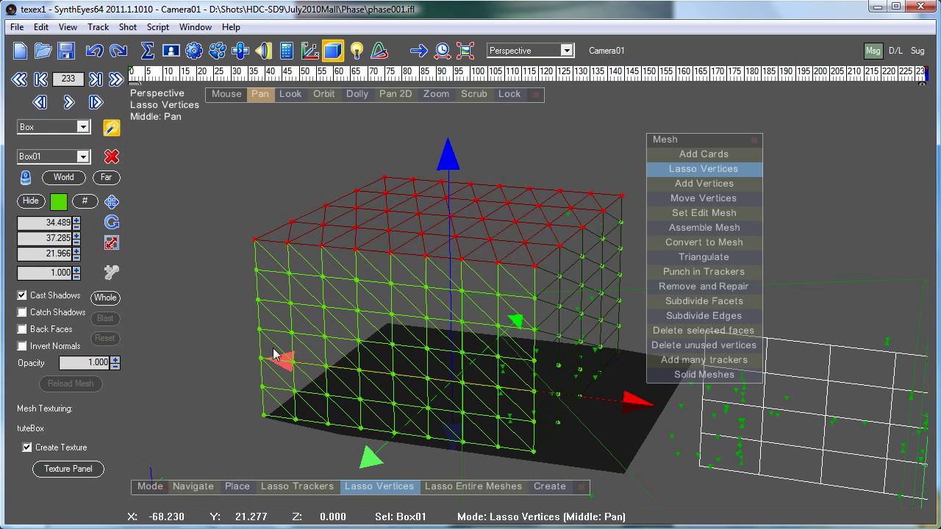
{"action": "left_click", "coordinate": [697, 337]}
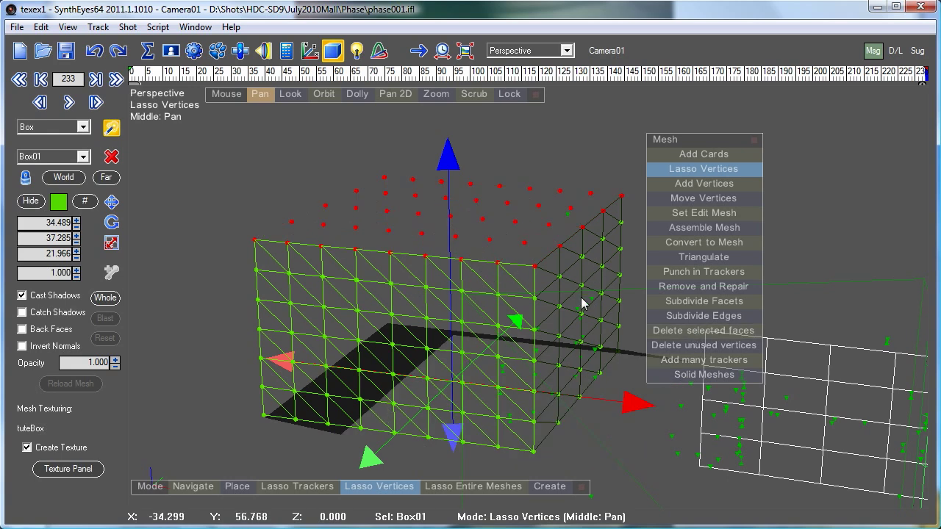
{"action": "left_click_drag", "start_coordinate": [328, 94], "coordinate": [733, 104]}
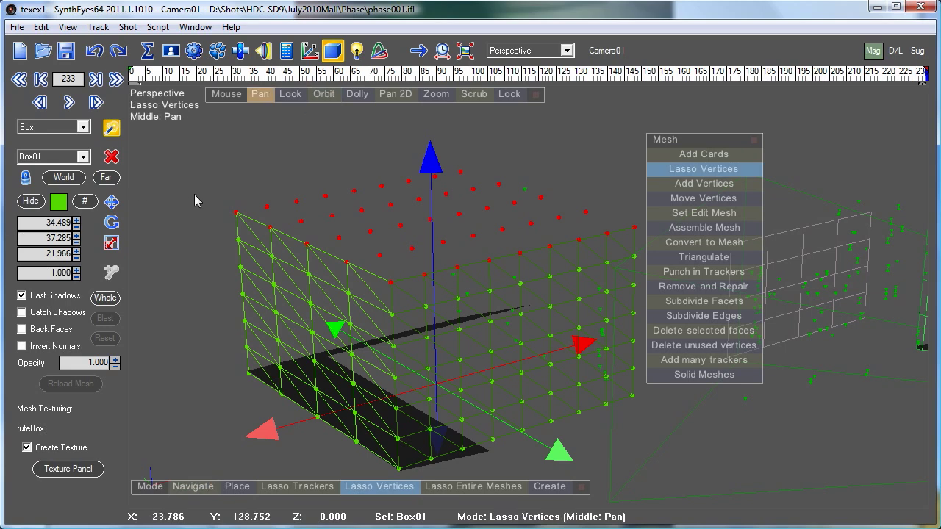
{"action": "mouse_move", "coordinate": [204, 212]}
{"action": "left_mouse_down"}
{"action": "mouse_move", "coordinate": [309, 470]}
{"action": "mouse_move", "coordinate": [400, 496]}
{"action": "mouse_move", "coordinate": [430, 357]}
{"action": "mouse_move", "coordinate": [417, 292]}
{"action": "mouse_move", "coordinate": [429, 310]}
{"action": "mouse_move", "coordinate": [430, 434]}
{"action": "mouse_move", "coordinate": [422, 467]}
{"action": "mouse_move", "coordinate": [409, 293]}
{"action": "left_mouse_up"}
{"action": "mouse_move", "coordinate": [335, 203]}
{"action": "left_mouse_down"}
{"action": "mouse_move", "coordinate": [272, 193]}
{"action": "mouse_move", "coordinate": [210, 216]}
{"action": "left_mouse_up"}
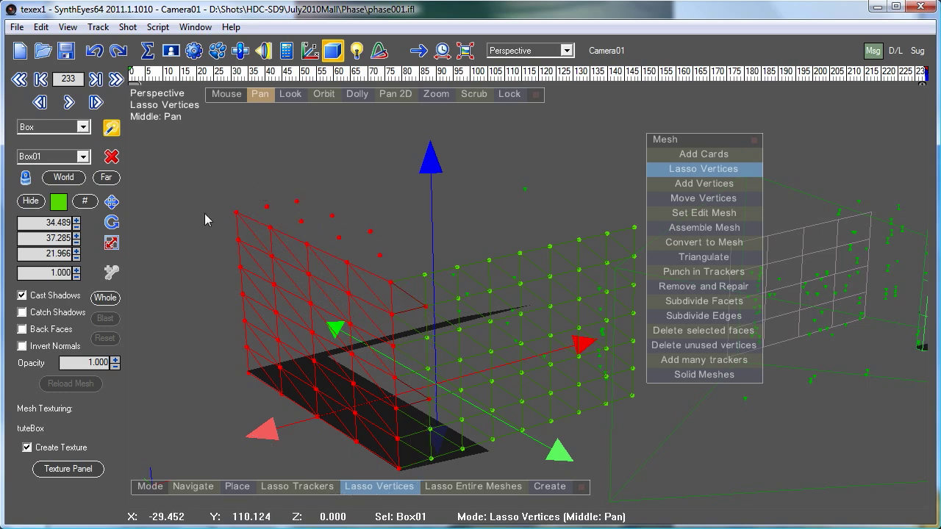
{"action": "left_click", "coordinate": [694, 331]}
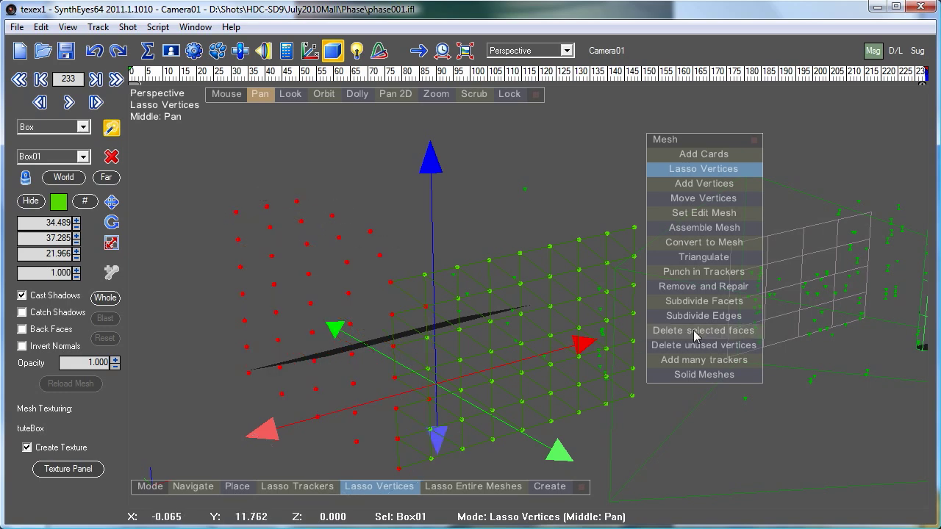
Step: Lasso all the vertices of the box's back wall and delete its faces
{"action": "left_click", "coordinate": [332, 96]}
{"action": "mouse_move", "coordinate": [336, 98]}
{"action": "left_mouse_down"}
{"action": "mouse_move", "coordinate": [493, 134]}
{"action": "mouse_move", "coordinate": [813, 175]}
{"action": "mouse_move", "coordinate": [30, 77]}
{"action": "mouse_move", "coordinate": [77, 58]}
{"action": "left_mouse_up"}
{"action": "mouse_move", "coordinate": [260, 95]}
{"action": "left_mouse_down"}
{"action": "mouse_move", "coordinate": [641, 91]}
{"action": "mouse_move", "coordinate": [257, 117]}
{"action": "left_mouse_up"}
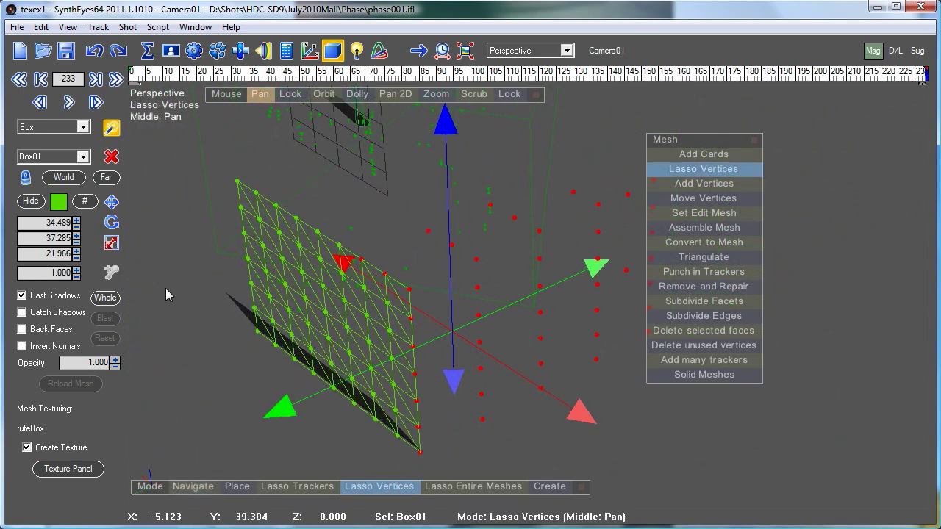
{"action": "mouse_move", "coordinate": [217, 182]}
{"action": "left_mouse_down"}
{"action": "mouse_move", "coordinate": [215, 303]}
{"action": "mouse_move", "coordinate": [323, 445]}
{"action": "mouse_move", "coordinate": [479, 415]}
{"action": "mouse_move", "coordinate": [387, 229]}
{"action": "mouse_move", "coordinate": [243, 177]}
{"action": "mouse_move", "coordinate": [225, 173]}
{"action": "mouse_move", "coordinate": [218, 184]}
{"action": "left_mouse_up"}
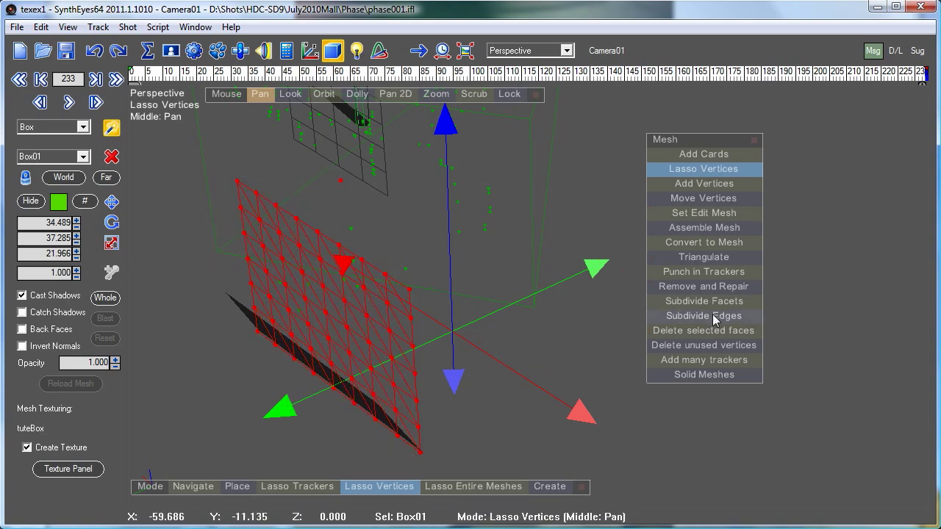
{"action": "left_click", "coordinate": [680, 330]}
Step: Lasso the vertices of the box's bottom from below and delete the bottom faces
{"action": "mouse_move", "coordinate": [317, 95]}
{"action": "left_mouse_down"}
{"action": "mouse_move", "coordinate": [320, 29]}
{"action": "mouse_move", "coordinate": [318, 115]}
{"action": "left_mouse_up"}
{"action": "left_click_drag", "start_coordinate": [261, 96], "coordinate": [276, 28]}
{"action": "mouse_move", "coordinate": [469, 276]}
{"action": "left_mouse_down"}
{"action": "mouse_move", "coordinate": [389, 296]}
{"action": "mouse_move", "coordinate": [208, 380]}
{"action": "mouse_move", "coordinate": [399, 458]}
{"action": "mouse_move", "coordinate": [549, 478]}
{"action": "mouse_move", "coordinate": [592, 433]}
{"action": "mouse_move", "coordinate": [655, 414]}
{"action": "mouse_move", "coordinate": [684, 345]}
{"action": "mouse_move", "coordinate": [499, 276]}
{"action": "mouse_move", "coordinate": [513, 324]}
{"action": "left_mouse_up"}
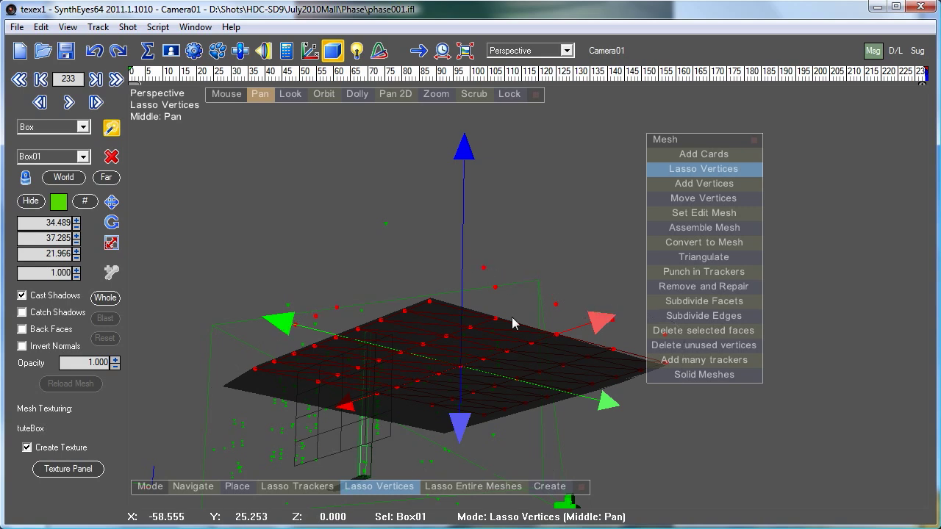
{"action": "left_click", "coordinate": [684, 331]}
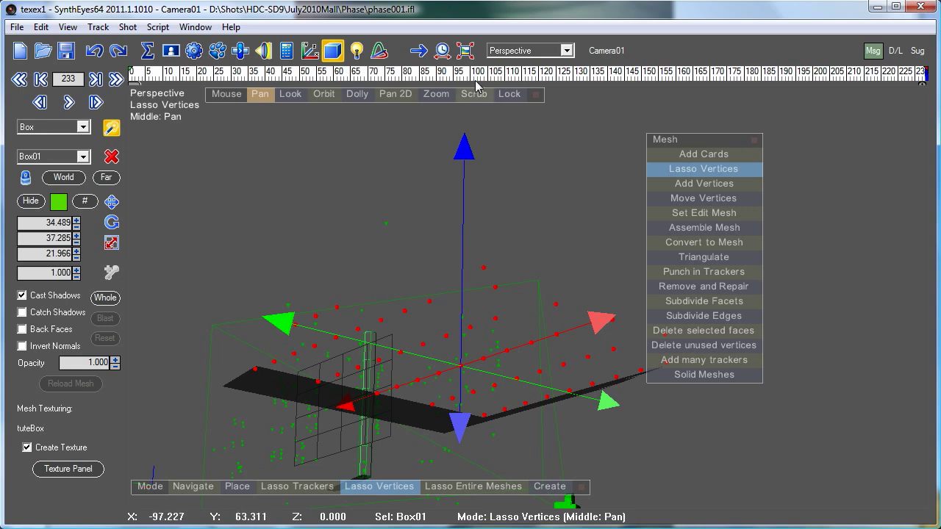
Step: From the locked camera view, delete the front-wall faces that lie outside the shot's image, along with all unused vertices
{"action": "left_click", "coordinate": [507, 95]}
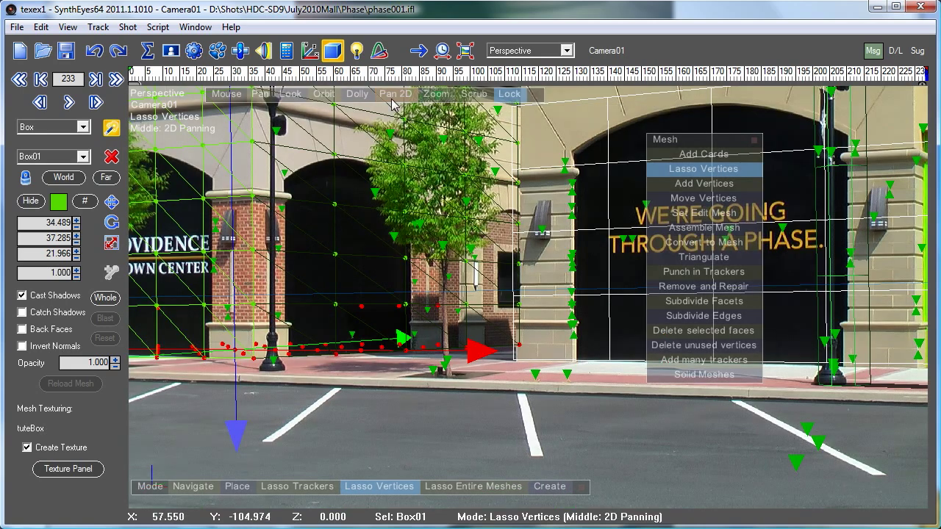
{"action": "left_click_drag", "start_coordinate": [882, 77], "coordinate": [926, 76]}
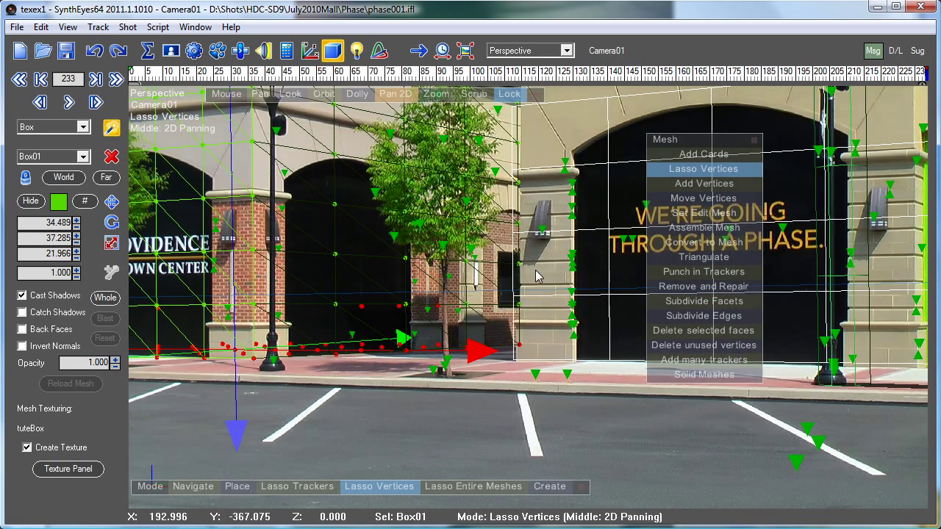
{"action": "scroll", "coordinate": [536, 275], "scroll_direction": "down", "scroll_amount": 5}
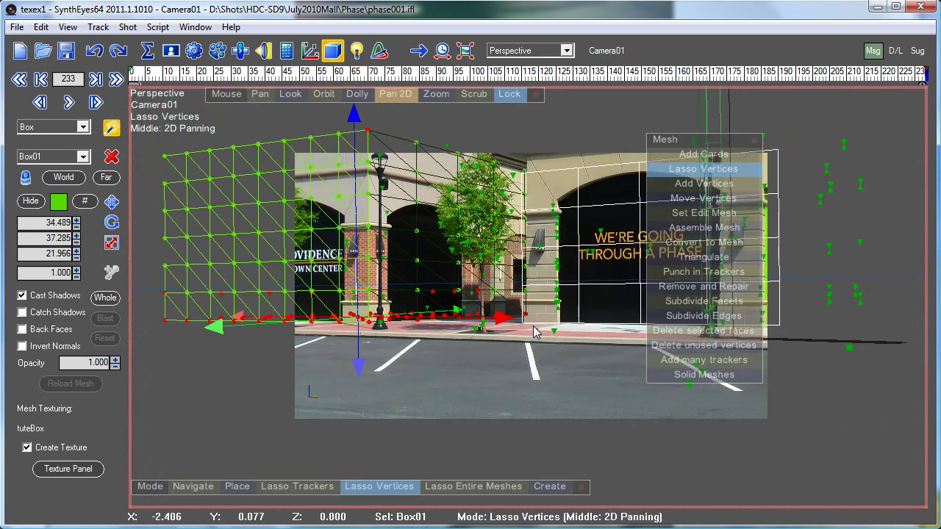
{"action": "left_click_drag", "start_coordinate": [893, 74], "coordinate": [927, 74]}
{"action": "mouse_move", "coordinate": [270, 344]}
{"action": "left_mouse_down"}
{"action": "mouse_move", "coordinate": [274, 121]}
{"action": "mouse_move", "coordinate": [176, 138]}
{"action": "mouse_move", "coordinate": [151, 175]}
{"action": "mouse_move", "coordinate": [176, 325]}
{"action": "mouse_move", "coordinate": [258, 354]}
{"action": "mouse_move", "coordinate": [272, 350]}
{"action": "left_mouse_up"}
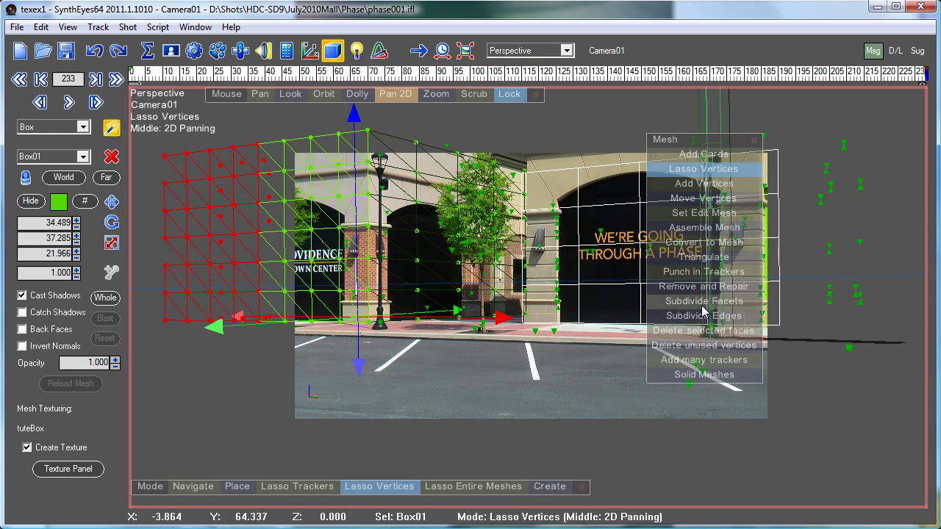
{"action": "left_click", "coordinate": [688, 335]}
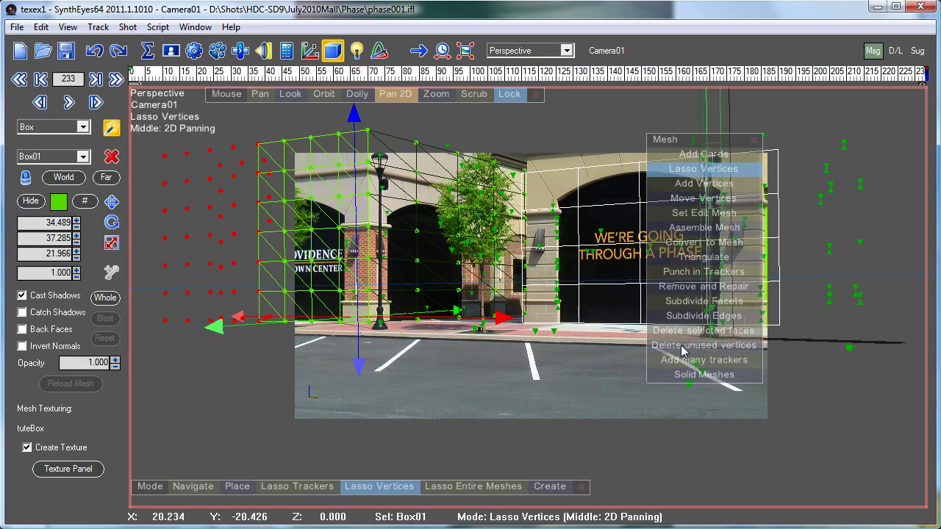
{"action": "left_click", "coordinate": [682, 346]}
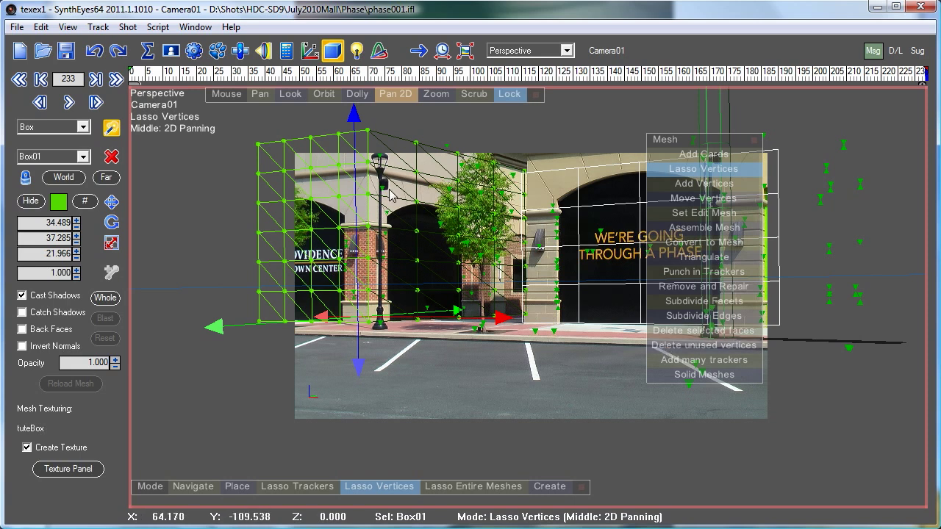
Step: Reset the perspective view's 2D panning and zoom, and lock the view back to Camera01
{"action": "left_click", "coordinate": [509, 94]}
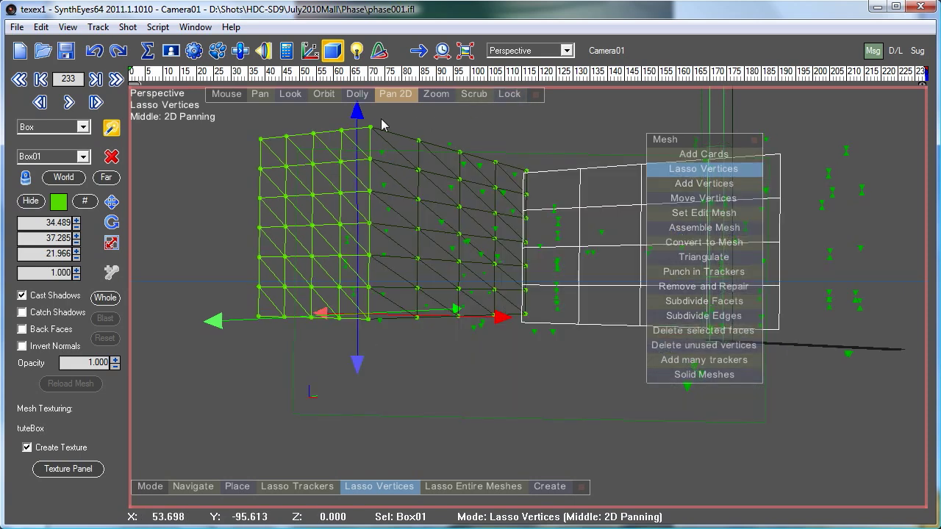
{"action": "left_click", "coordinate": [403, 94]}
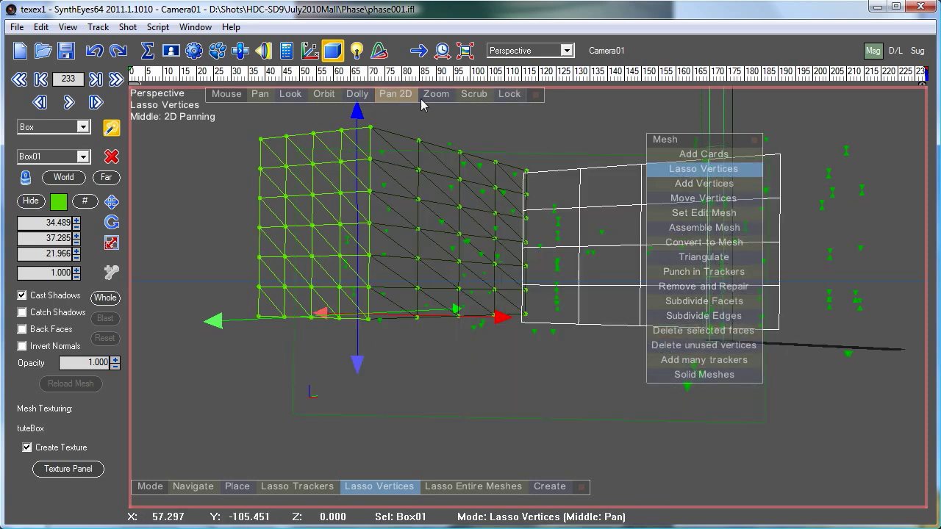
{"action": "left_click", "coordinate": [510, 95]}
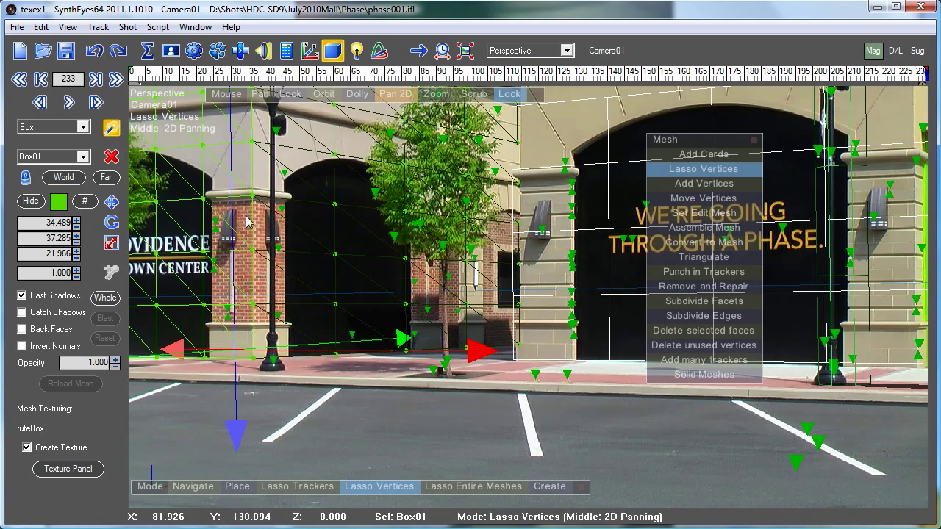
Step: Run the texture extraction for the trimmed box and view the extracted image
{"action": "left_click", "coordinate": [195, 27]}
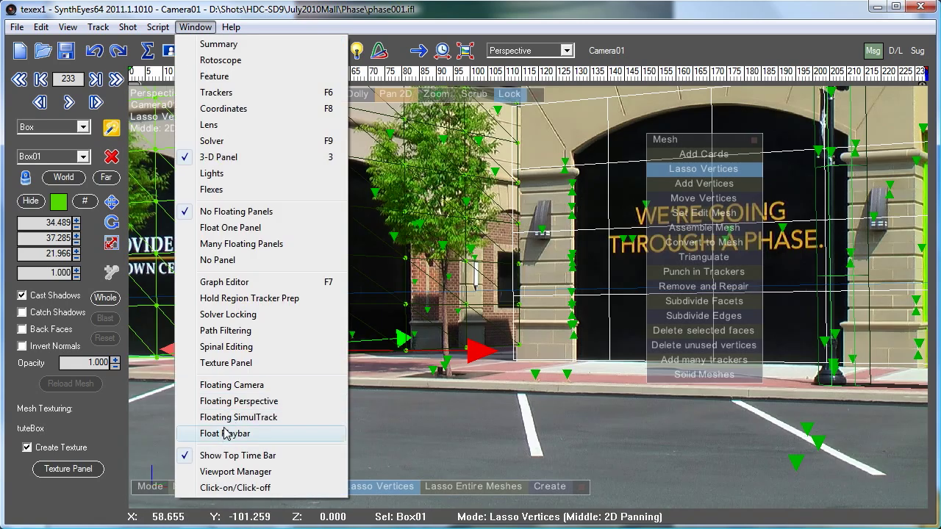
{"action": "left_click", "coordinate": [225, 363]}
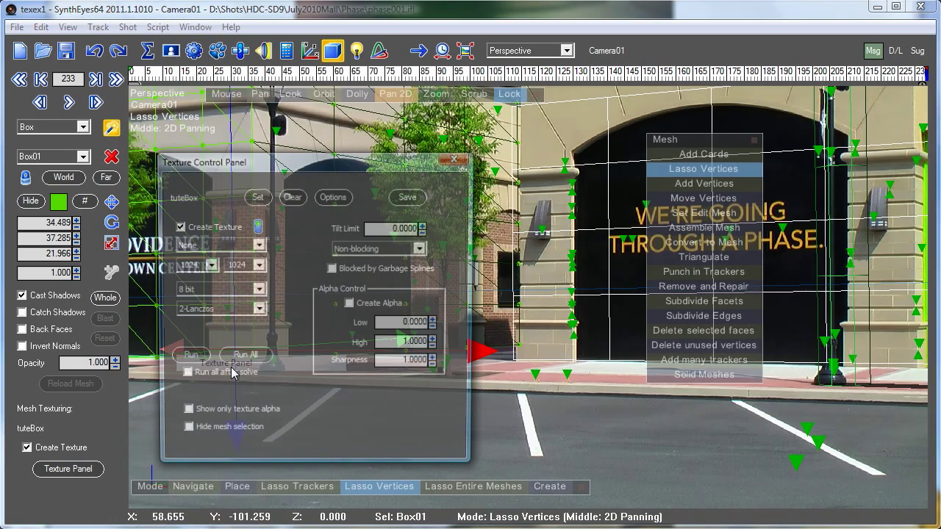
{"action": "left_click", "coordinate": [189, 358]}
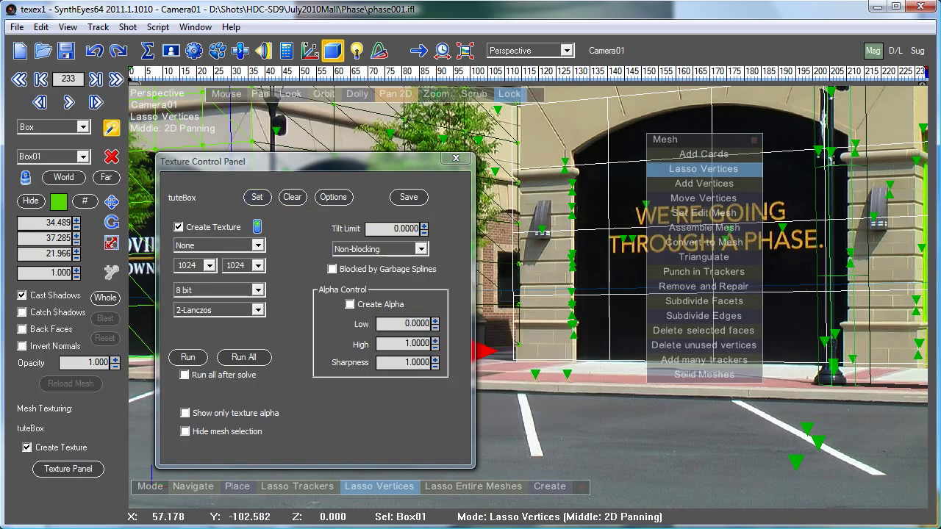
{"action": "key", "text": "alt+Tab"}
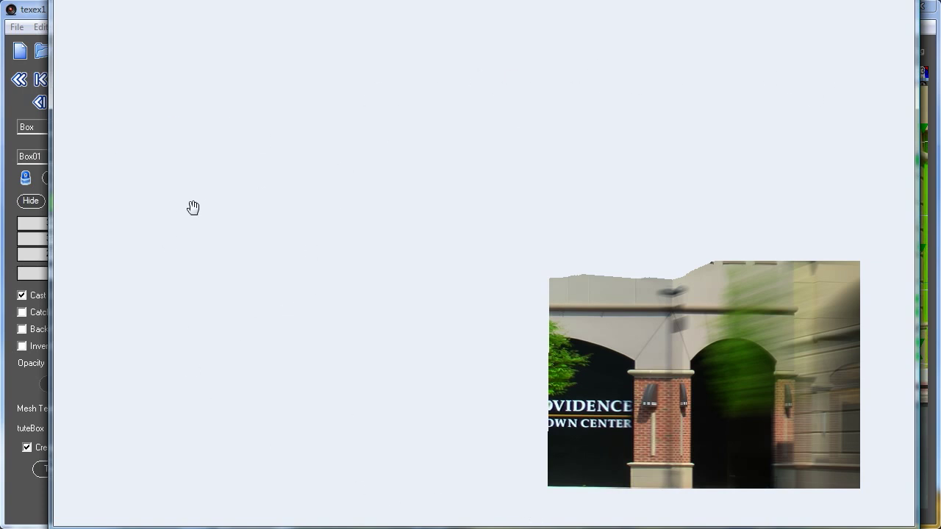
{"action": "left_click", "coordinate": [37, 14]}
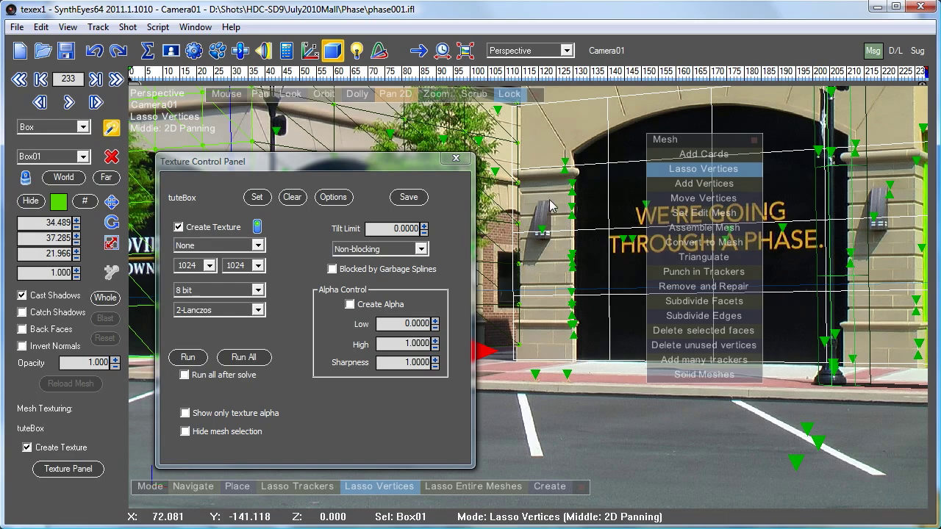
Step: Crop the texture coordinates of the trimmed box mesh
{"action": "right_click", "coordinate": [528, 125]}
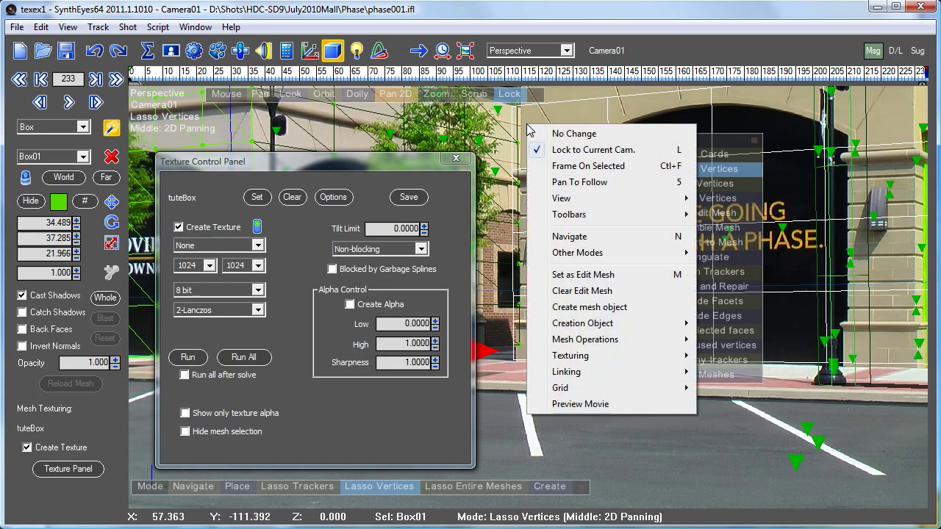
{"action": "mouse_move", "coordinate": [588, 358]}
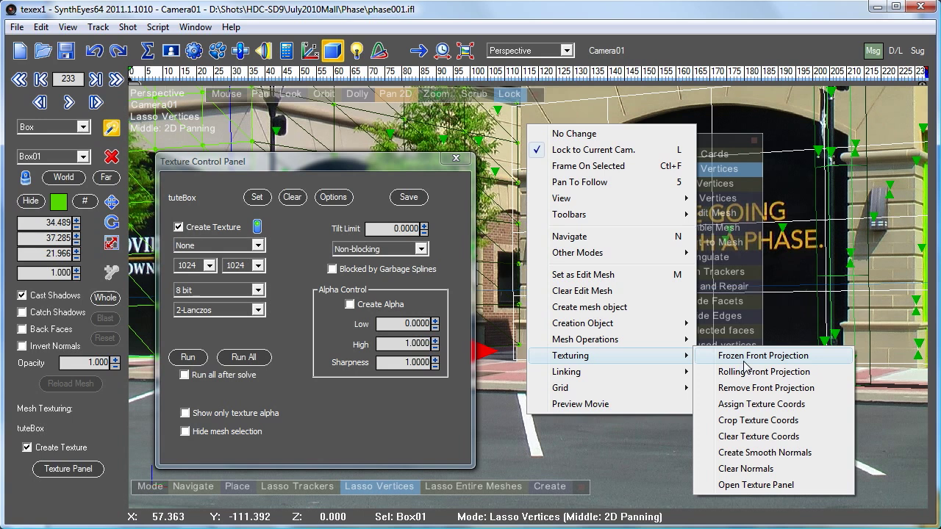
{"action": "left_click", "coordinate": [752, 421]}
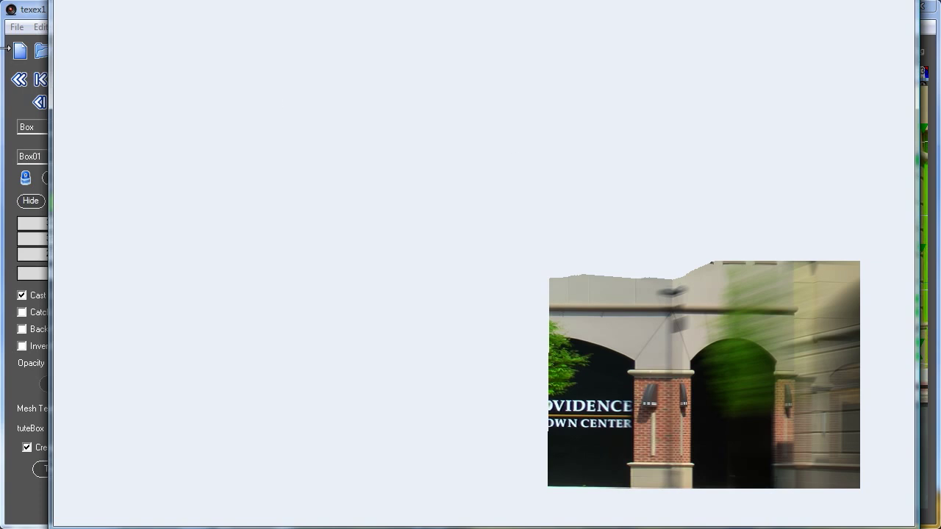
{"action": "left_click", "coordinate": [29, 18]}
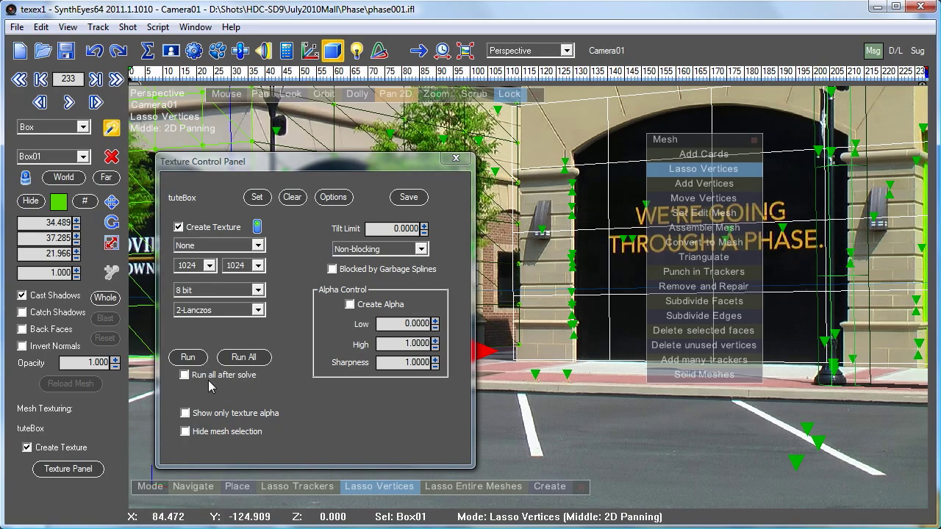
Step: Rerun the texture extraction with the cropped coordinates, view the extracted image, and close the texture controls
{"action": "left_click", "coordinate": [187, 357]}
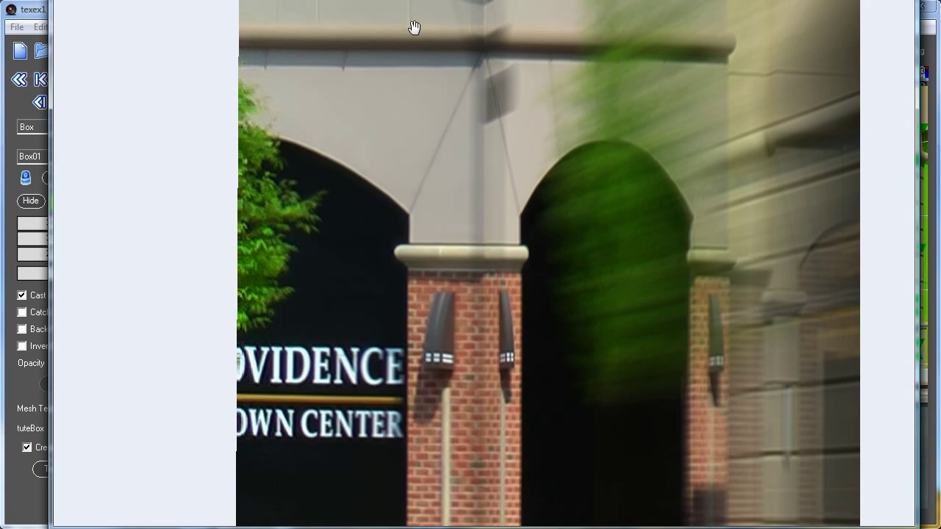
{"action": "left_click", "coordinate": [33, 15]}
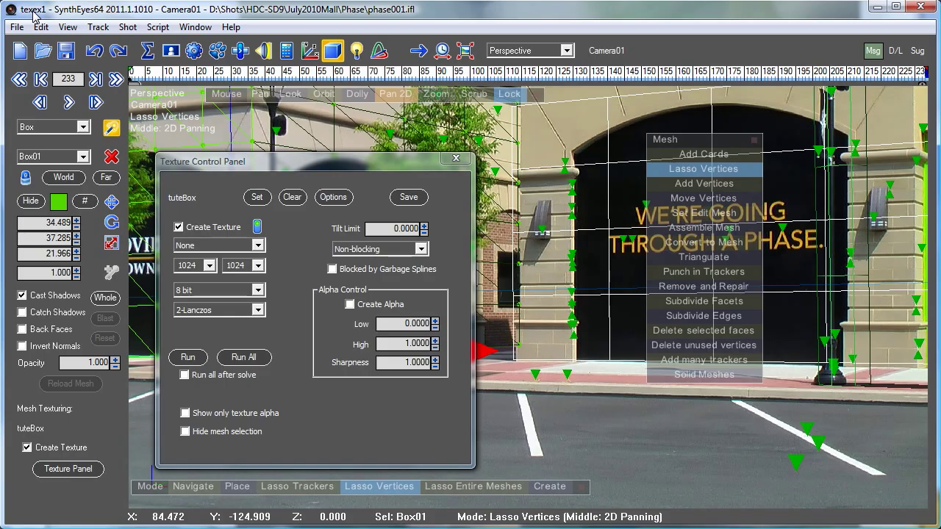
{"action": "left_click", "coordinate": [456, 159]}
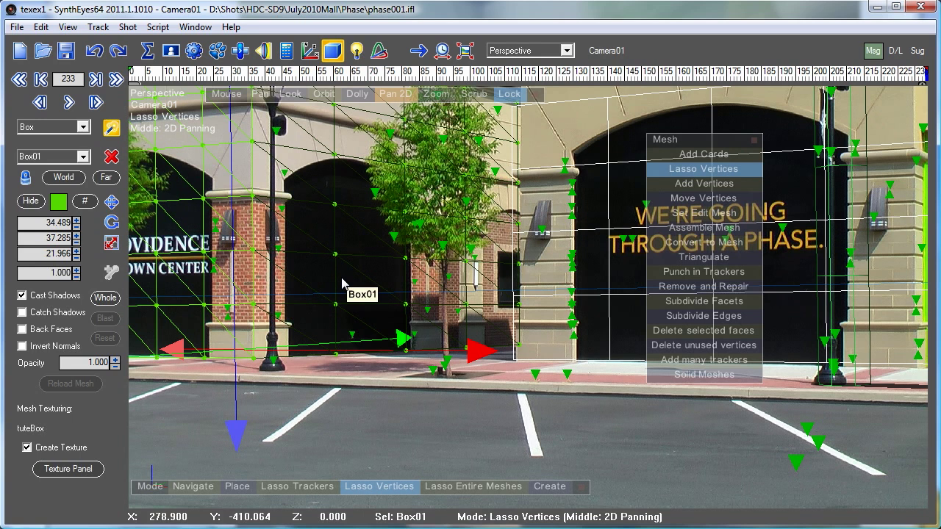
Step: Display the meshes as solid, clear the edit mesh, and deselect the box
{"action": "key", "text": "m"}
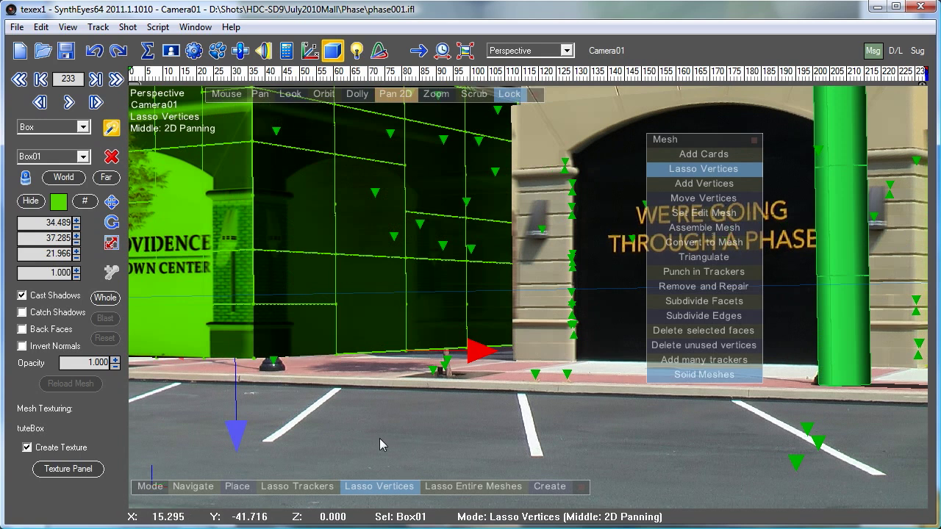
{"action": "right_click", "coordinate": [526, 152]}
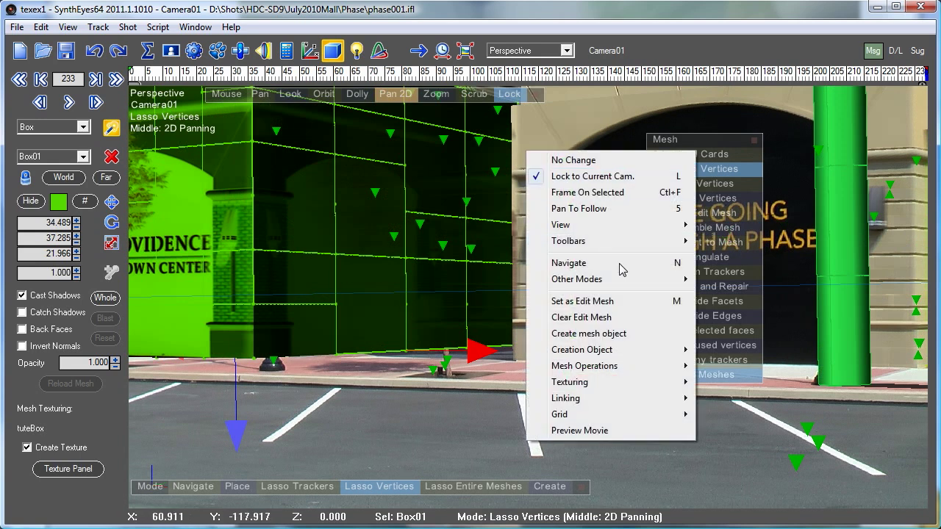
{"action": "left_click", "coordinate": [622, 317]}
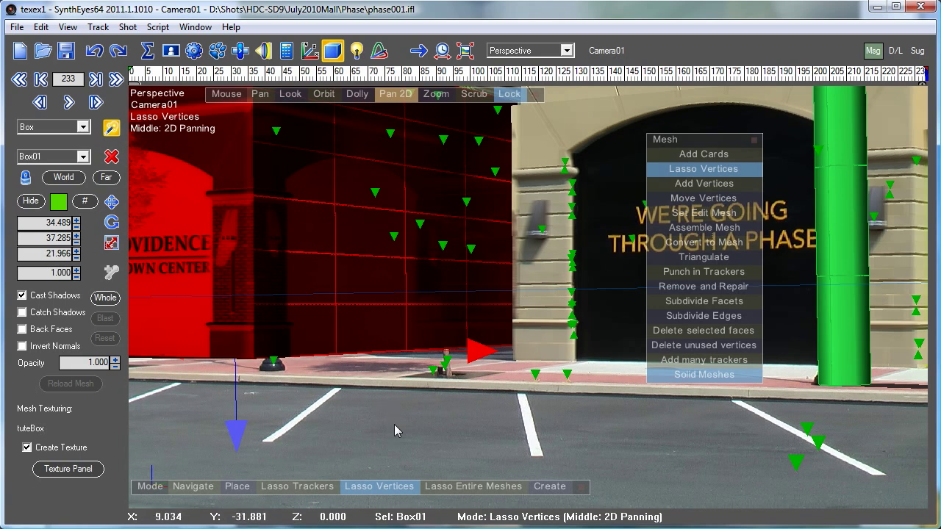
{"action": "left_click", "coordinate": [357, 415]}
Step: Scrub through the whole shot to examine the textured building, and bring up the extracted texture image
{"action": "left_click", "coordinate": [134, 71]}
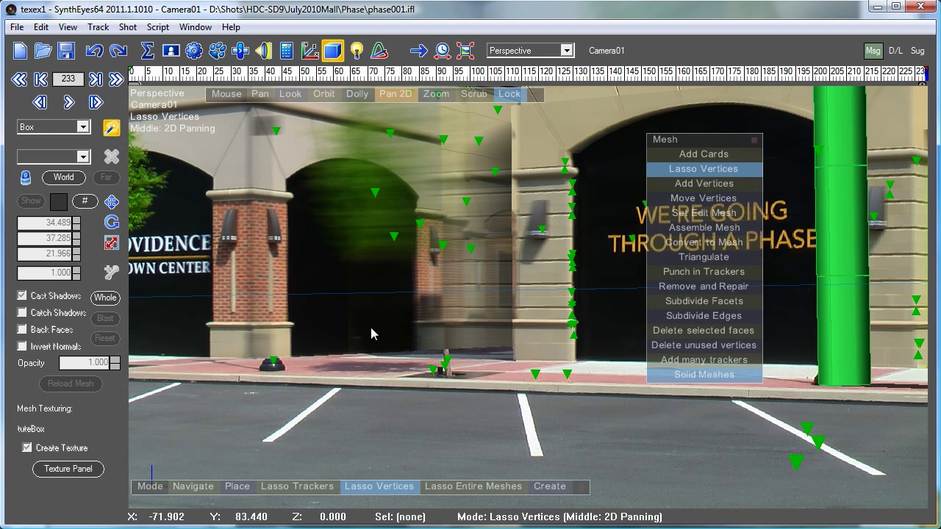
{"action": "left_click_drag", "start_coordinate": [134, 75], "coordinate": [929, 74]}
{"action": "key", "text": "alt+Tab"}
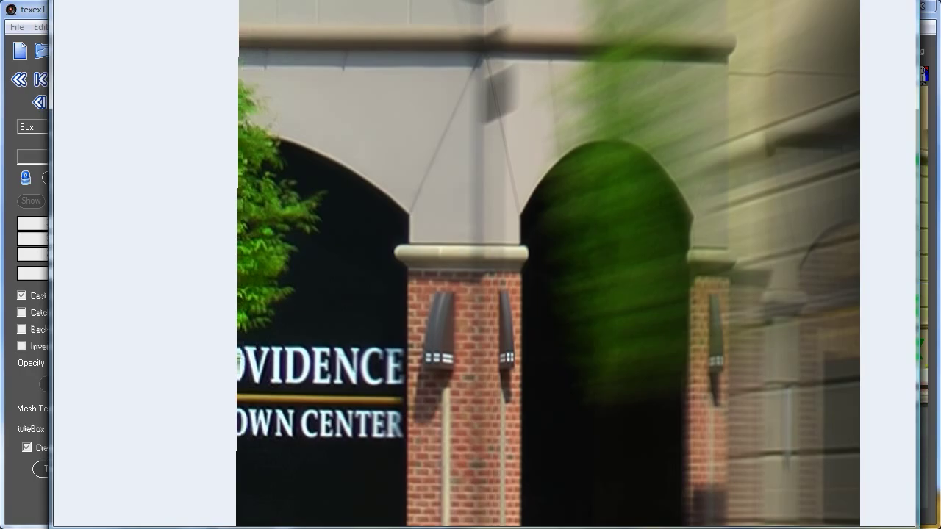